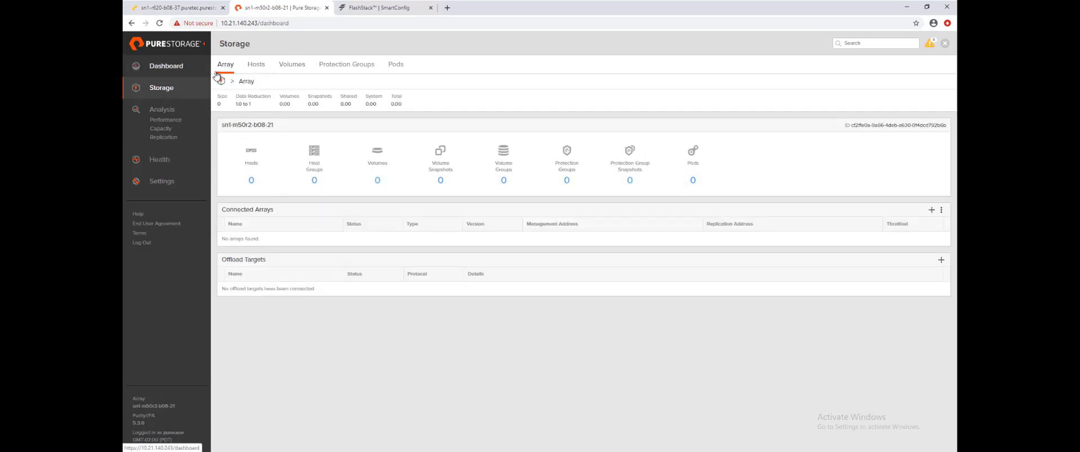
Show the Pure Storage FlashArray Dashboard with its capacity, latency, IOPS and bandwidth charts.
{"action": "left_click", "coordinate": [138, 68]}
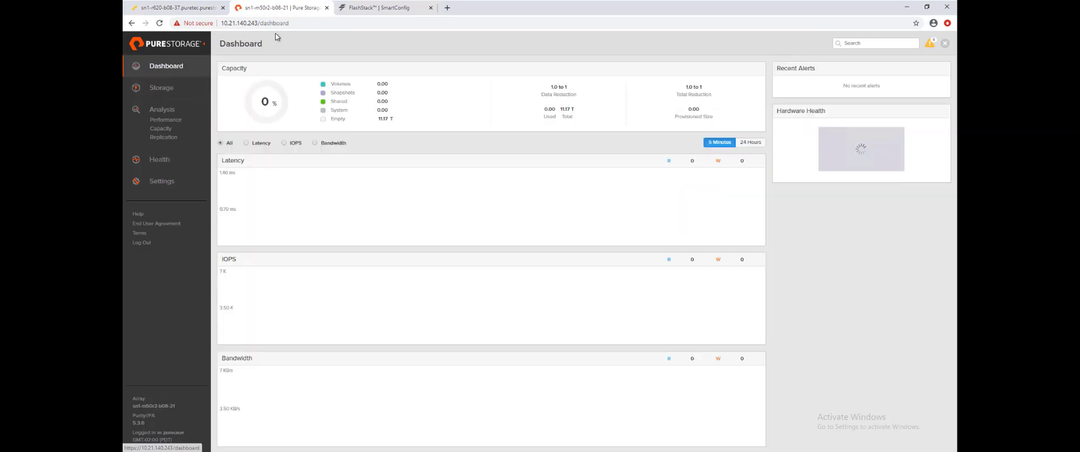
In SmartConfig, enable the auto-discovery DHCP server with a narrowed address range and submit.
{"action": "left_click", "coordinate": [383, 10]}
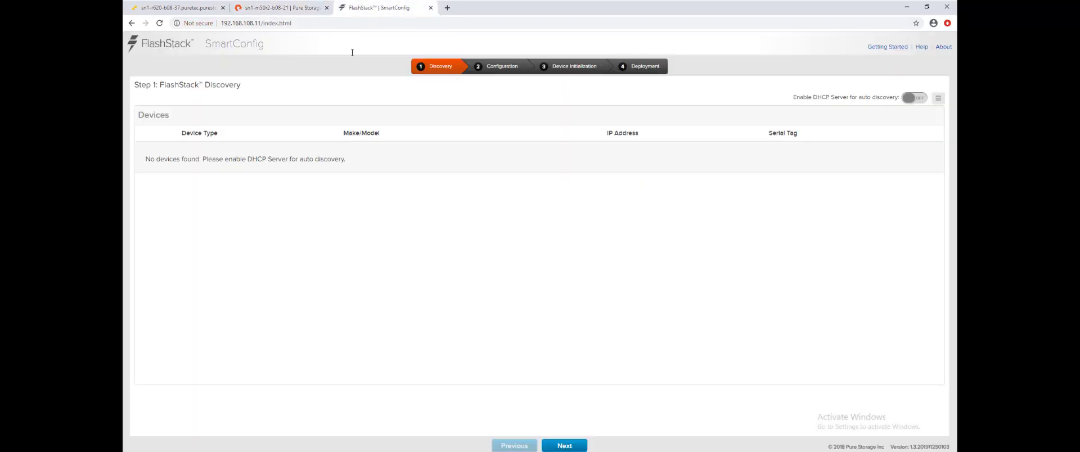
{"action": "left_click", "coordinate": [908, 99]}
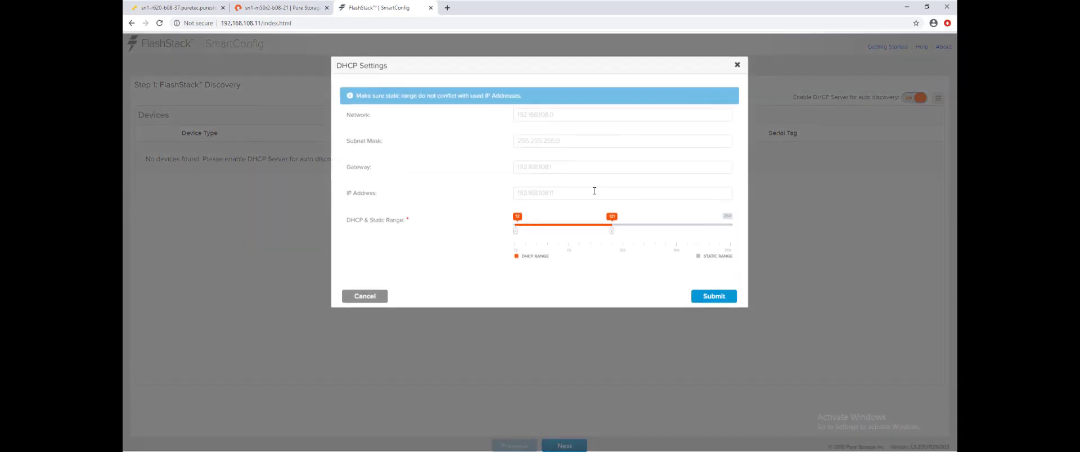
{"action": "left_click_drag", "start_coordinate": [611, 232], "coordinate": [561, 240]}
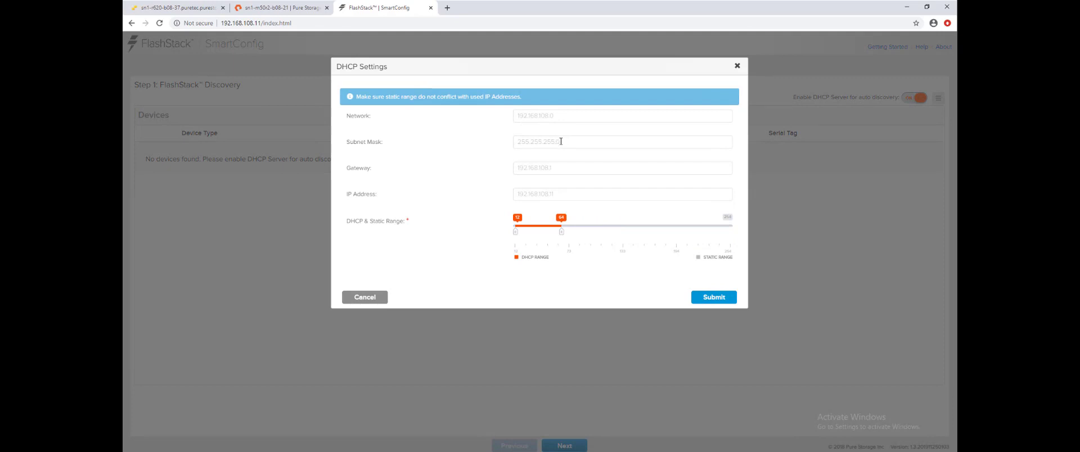
{"action": "left_click", "coordinate": [699, 297]}
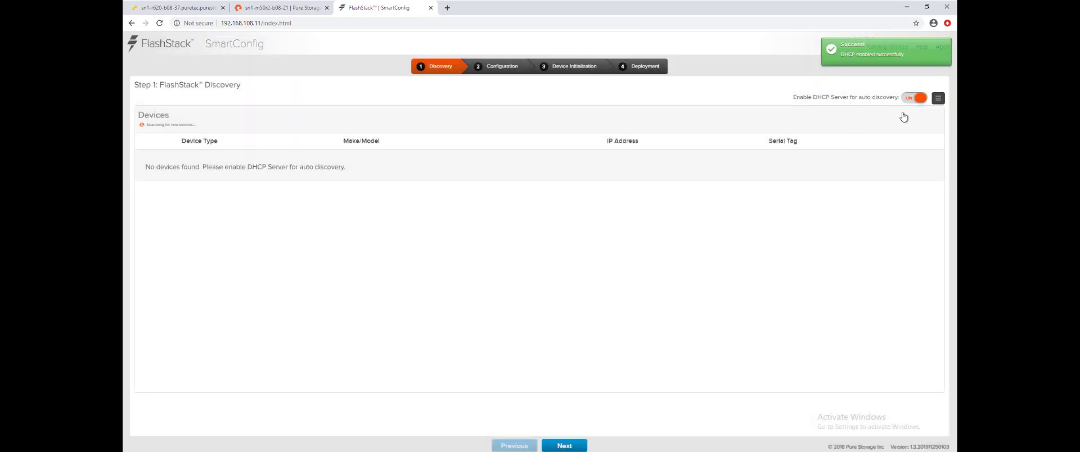
Add FlashArray 192.168.108.200 using the pureuser account and its password.
{"action": "mouse_move", "coordinate": [938, 98]}
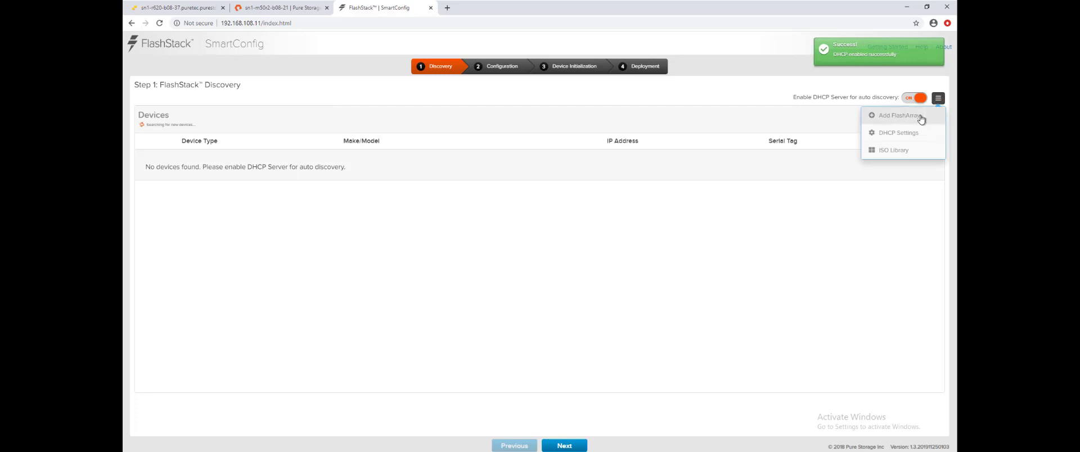
{"action": "left_click", "coordinate": [919, 115]}
{"action": "left_click", "coordinate": [564, 96]}
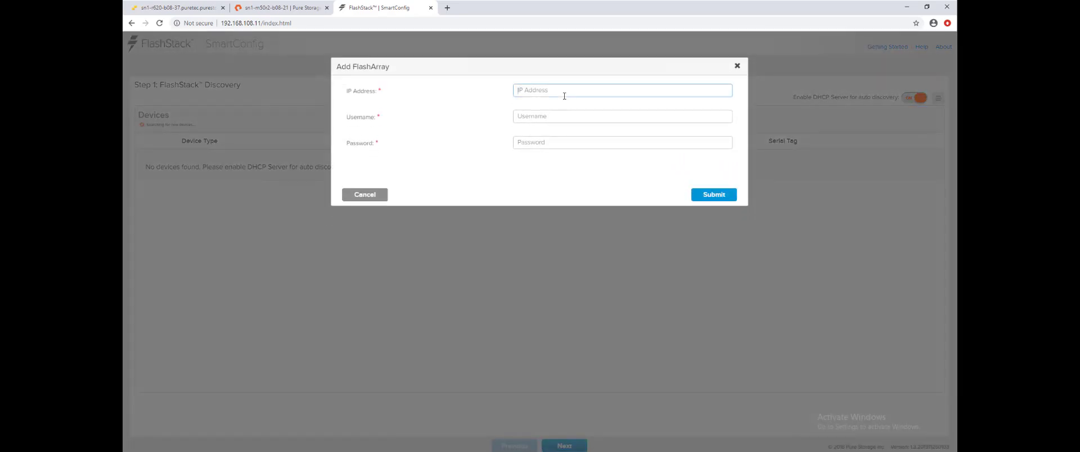
{"action": "type", "text": "192.168.108.200"}
{"action": "key", "text": "Tab"}
{"action": "type", "text": "pureuser"}
{"action": "key", "text": "Tab"}
{"action": "type", "text": "pure"}
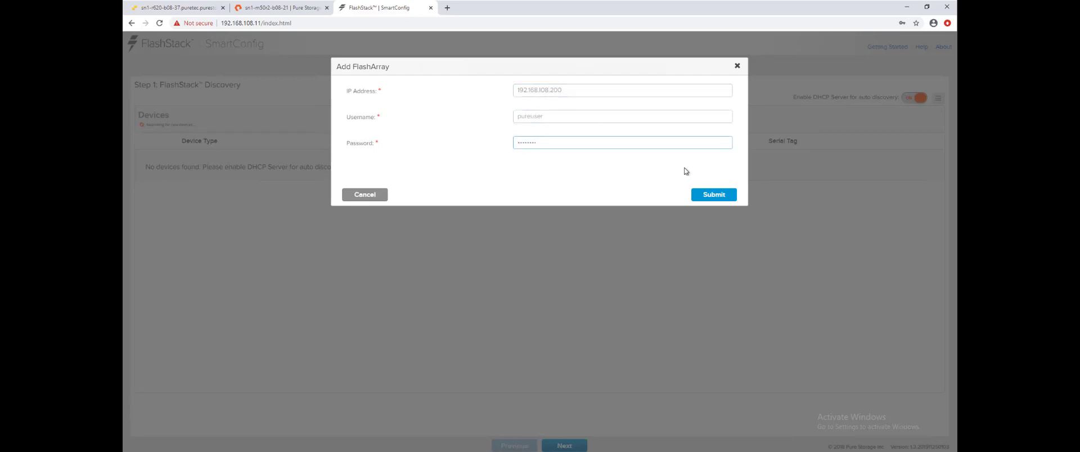
{"action": "left_click", "coordinate": [703, 197]}
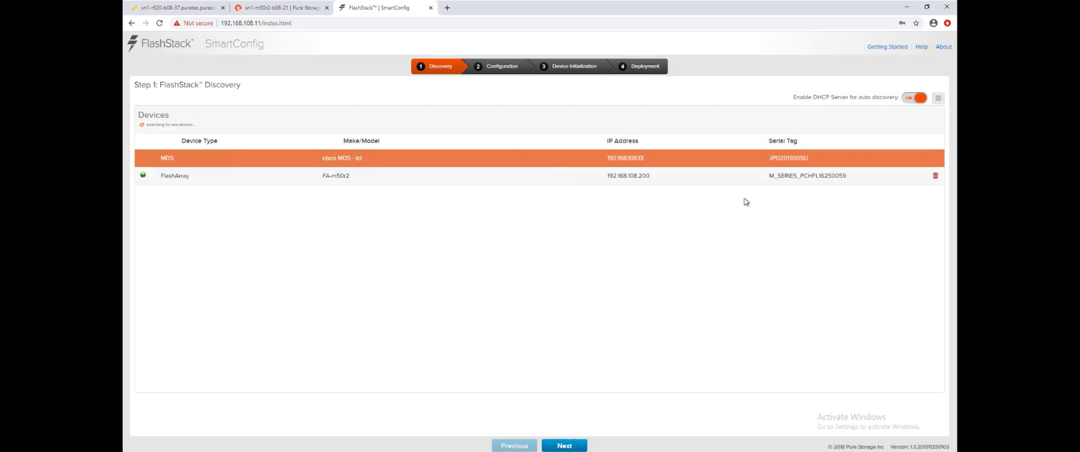
{"action": "left_click", "coordinate": [938, 98]}
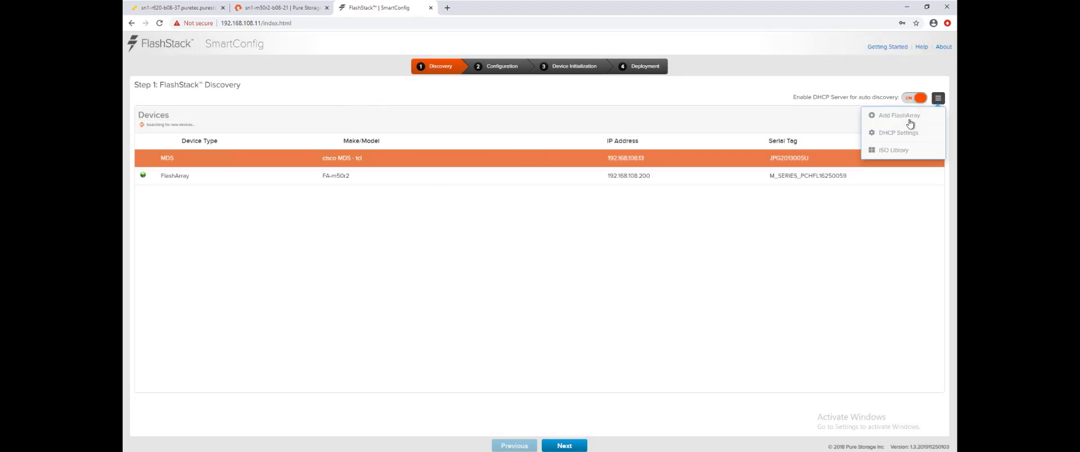
Browse the ISO Library's stored images, select NXOS UCS, then view the Operating System images.
{"action": "left_click", "coordinate": [888, 150]}
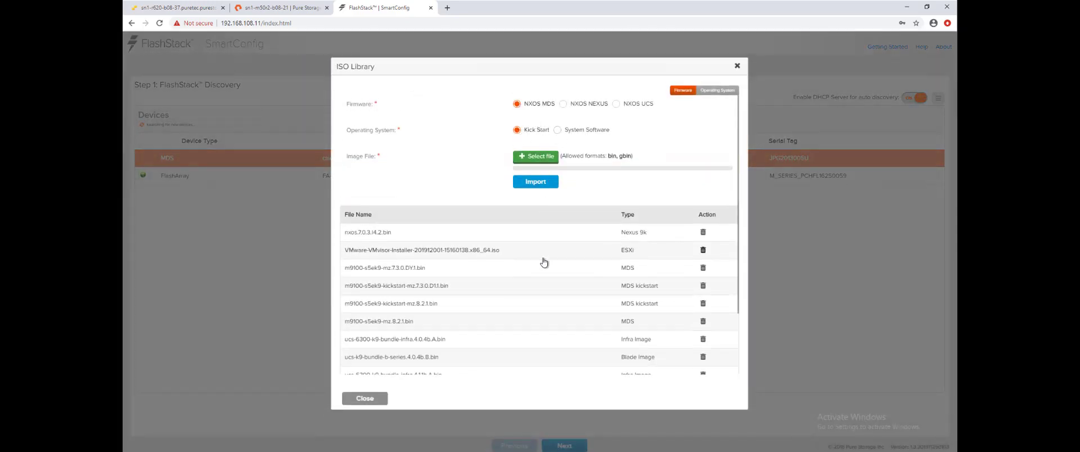
{"action": "scroll", "coordinate": [553, 257], "scroll_direction": "down", "scroll_amount": 1}
{"action": "scroll", "coordinate": [553, 257], "scroll_direction": "down", "scroll_amount": 3}
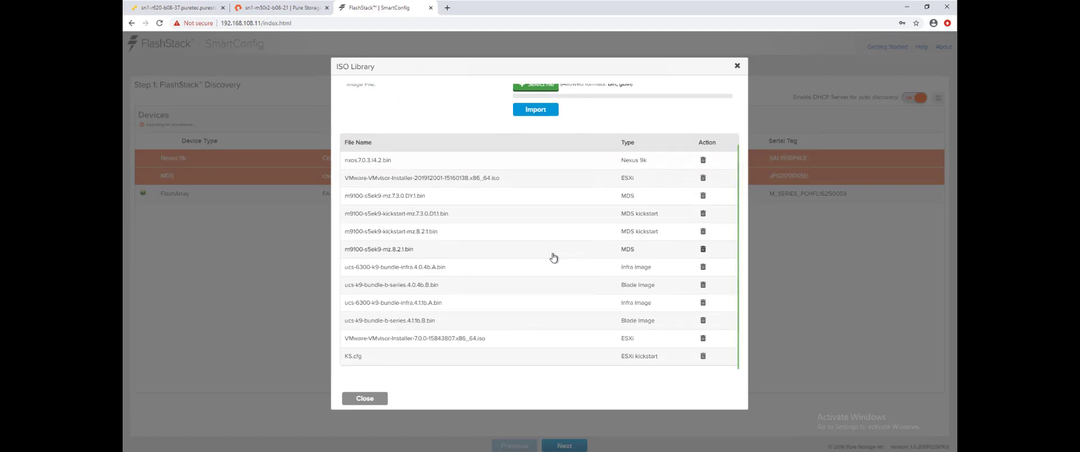
{"action": "scroll", "coordinate": [552, 252], "scroll_direction": "up", "scroll_amount": 2}
{"action": "scroll", "coordinate": [551, 252], "scroll_direction": "up", "scroll_amount": 1}
{"action": "scroll", "coordinate": [550, 251], "scroll_direction": "down", "scroll_amount": 2}
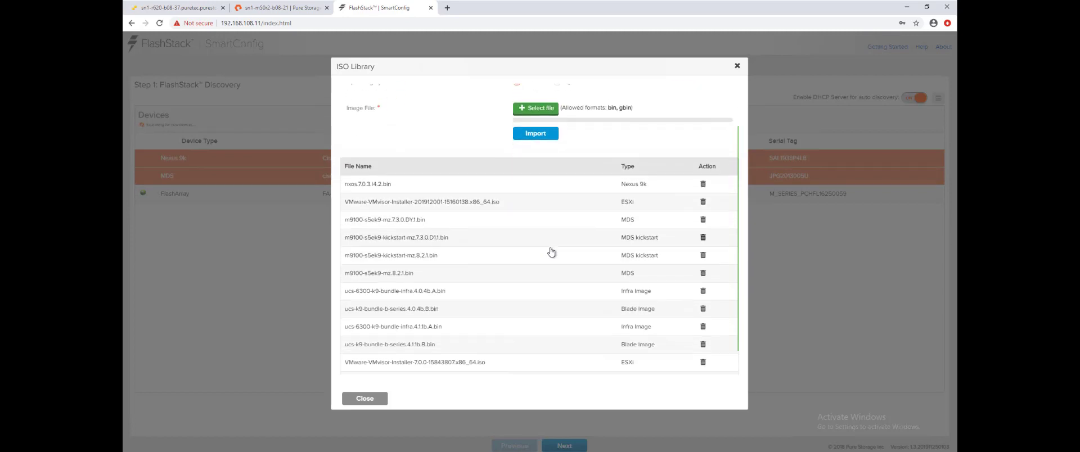
{"action": "scroll", "coordinate": [550, 251], "scroll_direction": "up", "scroll_amount": 2}
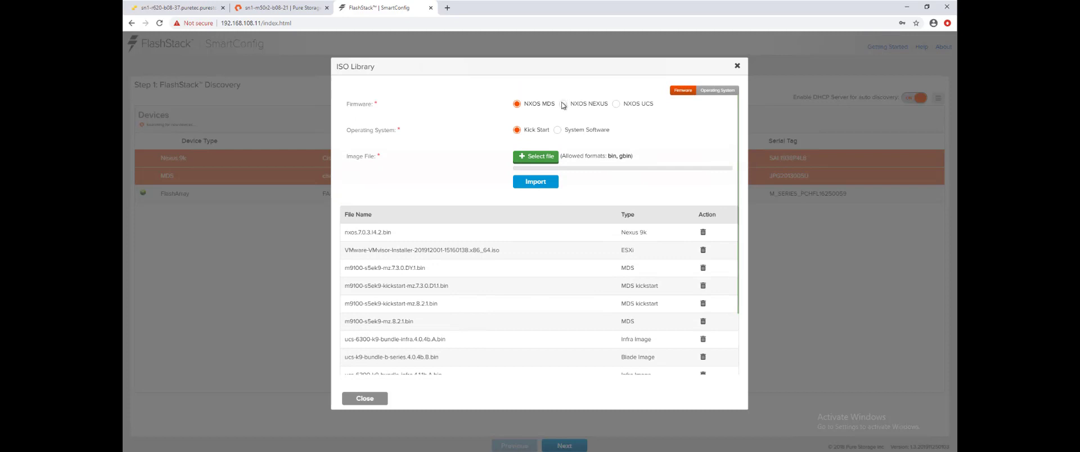
{"action": "left_click", "coordinate": [617, 105]}
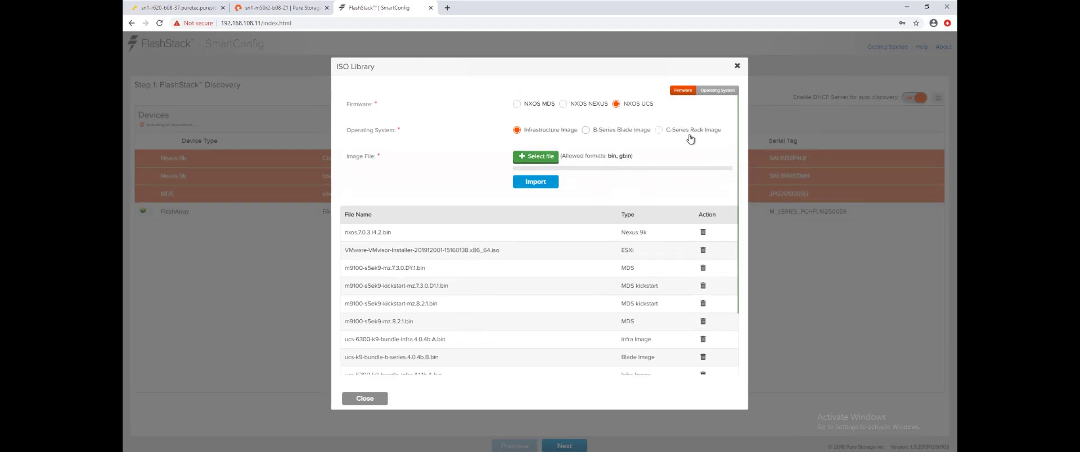
{"action": "left_click", "coordinate": [704, 91]}
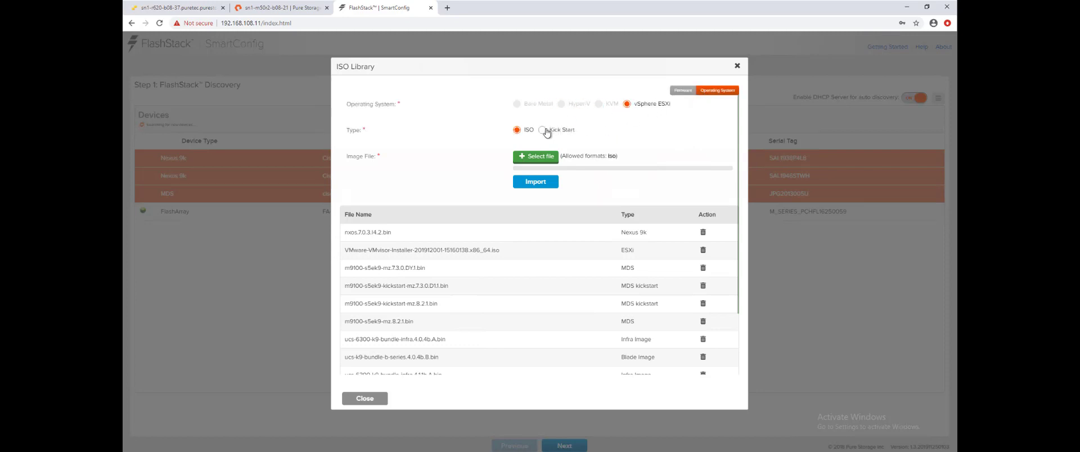
Choose the FA/MDS/Nexus 9K/FI configuration and advance to Step 2 Configuration.
{"action": "left_click", "coordinate": [357, 397]}
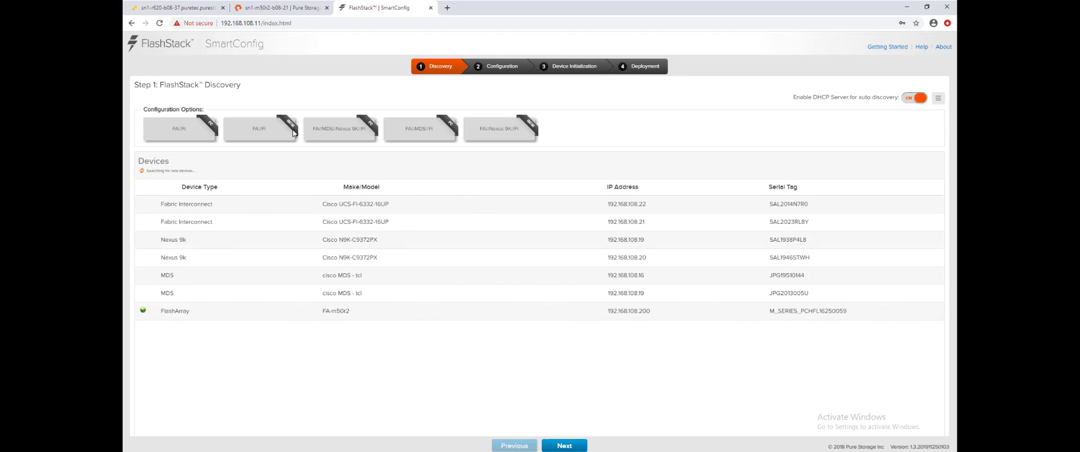
{"action": "left_click", "coordinate": [345, 132]}
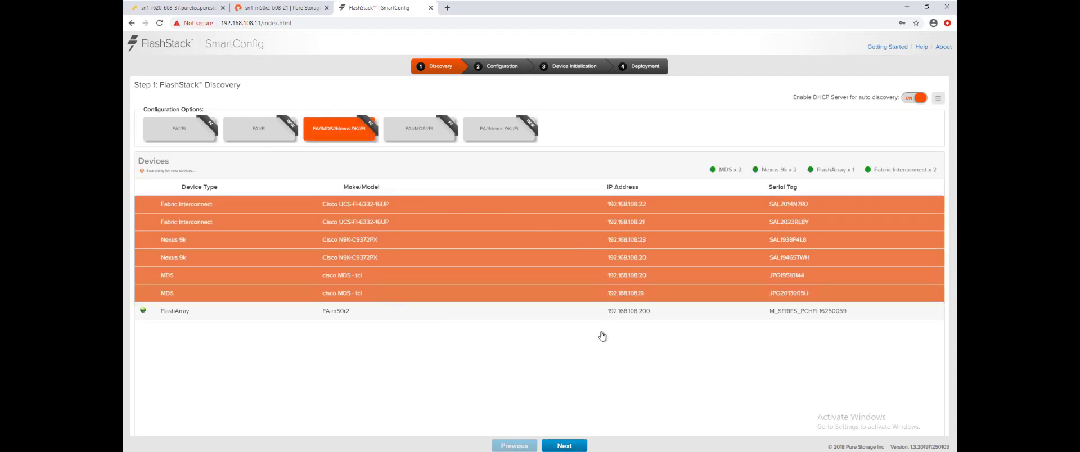
{"action": "left_click", "coordinate": [576, 448]}
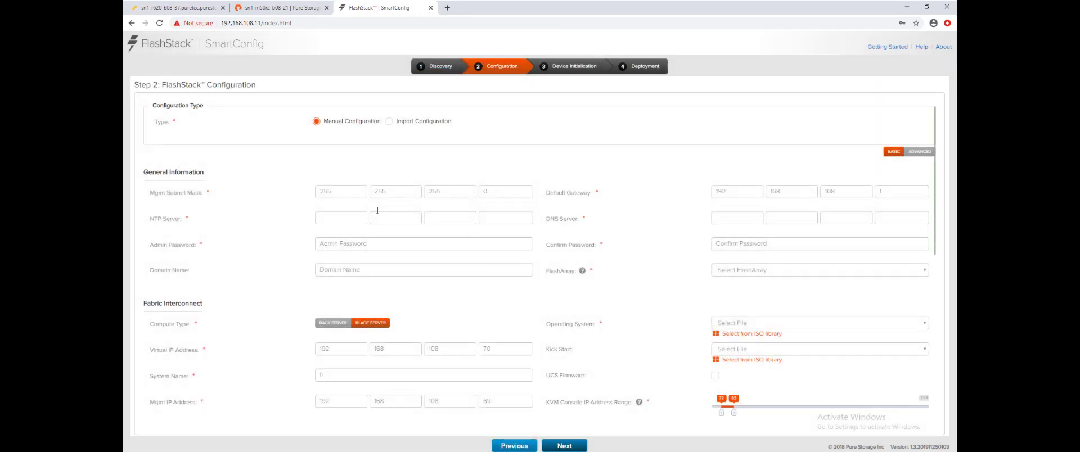
Enter NTP server 192.168.108.15 and DNS server 192.168.108.10.
{"action": "left_click", "coordinate": [330, 221]}
{"action": "type", "text": "192 168 108 15"}
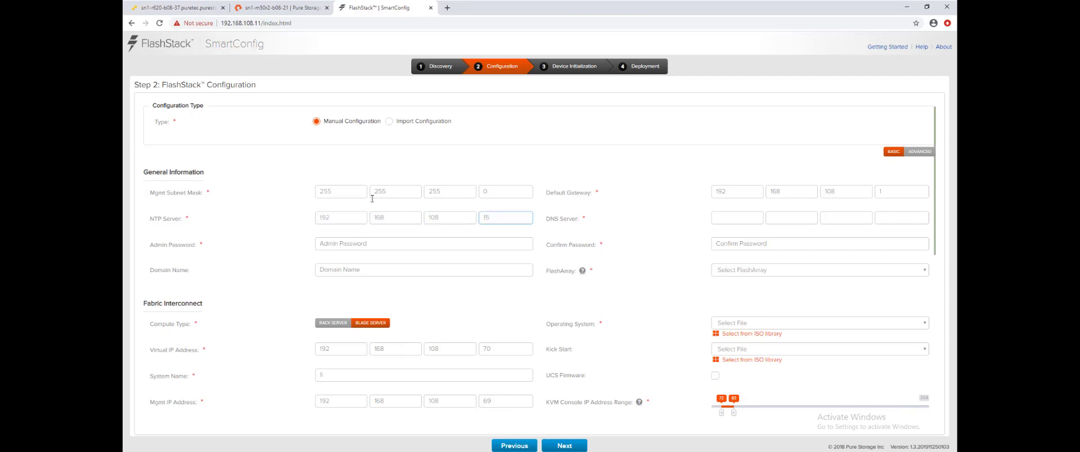
{"action": "key", "text": "Tab"}
{"action": "type", "text": "192 168 108 10"}
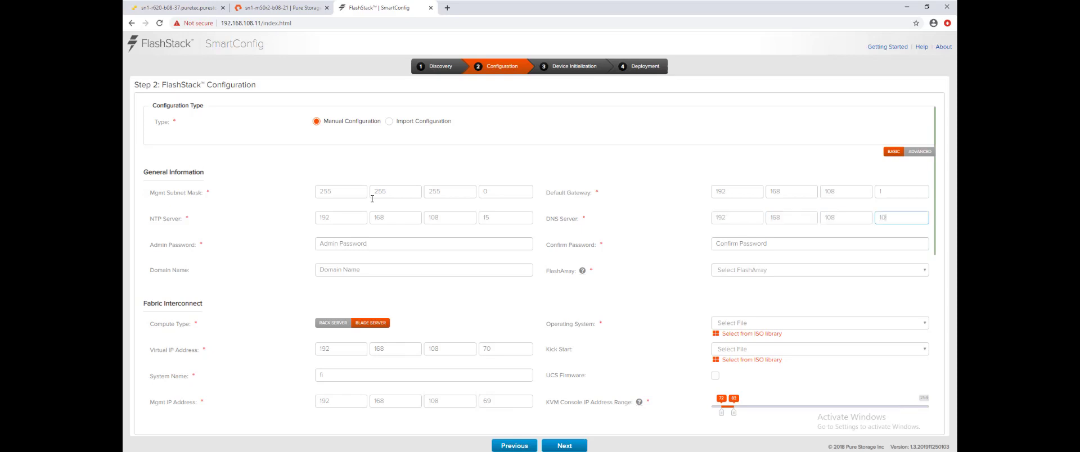
Set the admin password and confirm it.
{"action": "left_click", "coordinate": [370, 243]}
{"action": "type", "text": "p"}
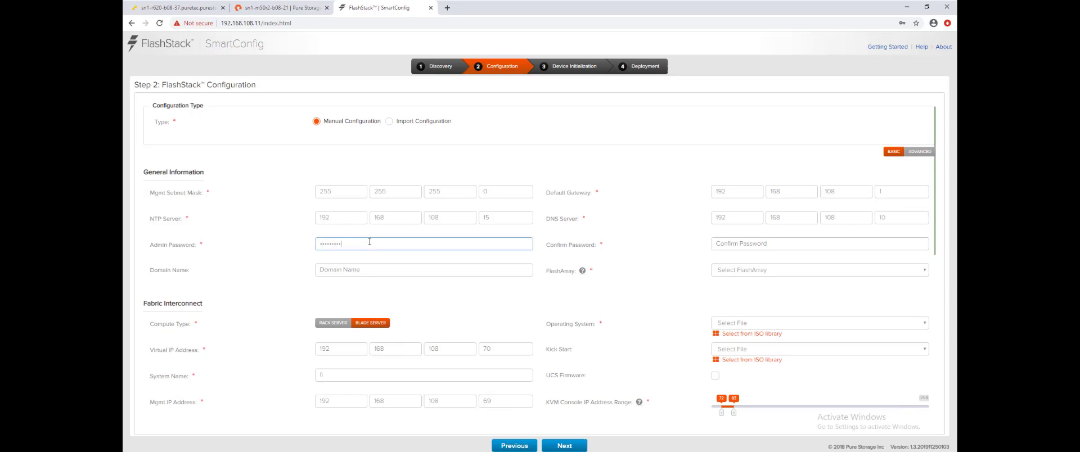
{"action": "key", "text": "Tab"}
{"action": "type", "text": "pa"}
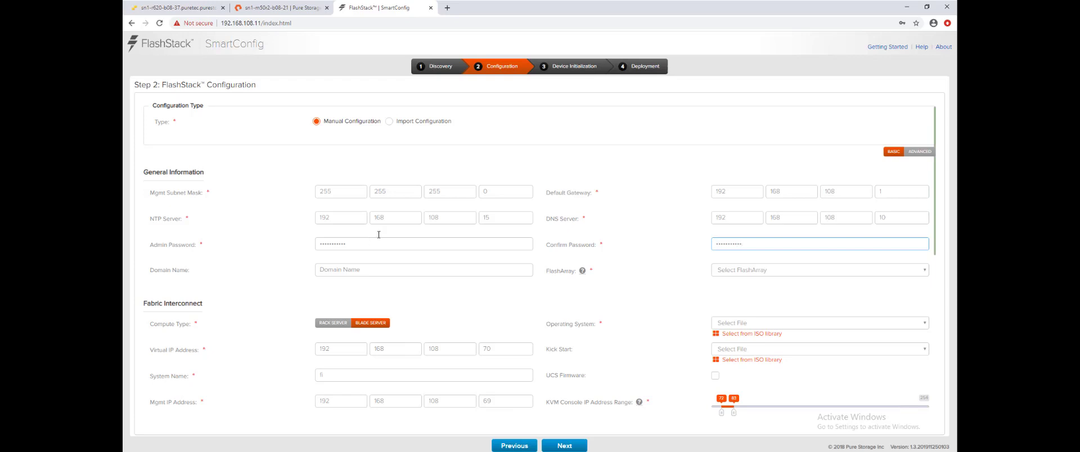
Select FlashArray sn1-m50r2-b08-21 from the FlashArray list.
{"action": "left_click", "coordinate": [729, 271]}
{"action": "left_click", "coordinate": [798, 295]}
{"action": "scroll", "coordinate": [665, 288], "scroll_direction": "down", "scroll_amount": 4}
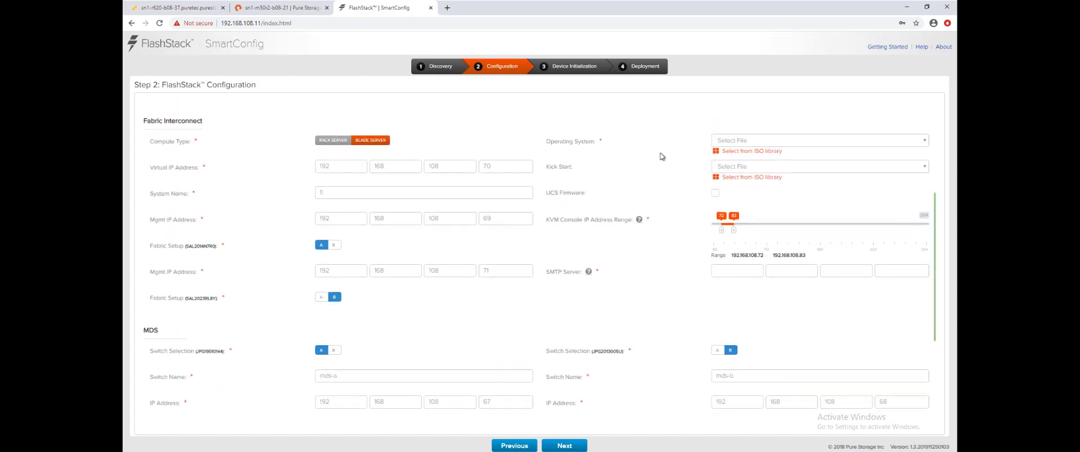
Choose the ESXi 7.0.0 installer ISO and KS.cfg as the kickstart file.
{"action": "left_click", "coordinate": [737, 142]}
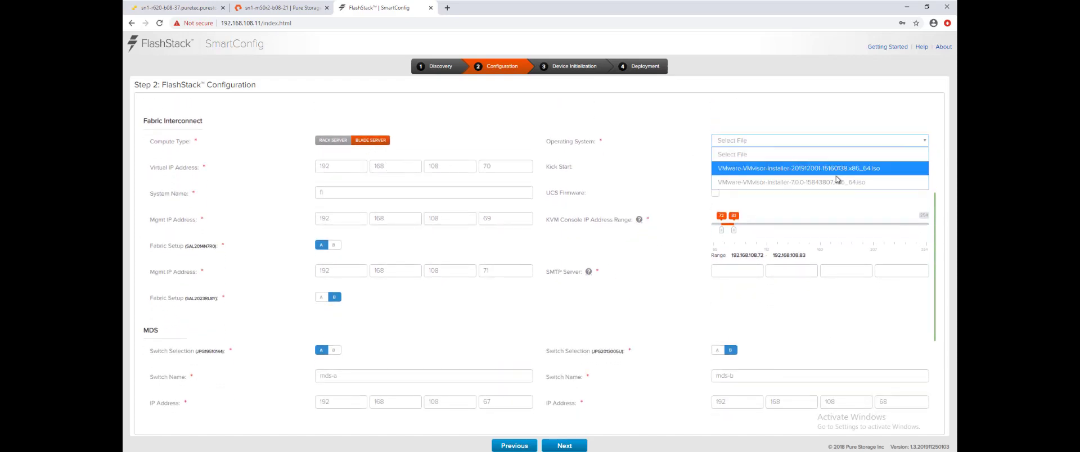
{"action": "left_click", "coordinate": [802, 182]}
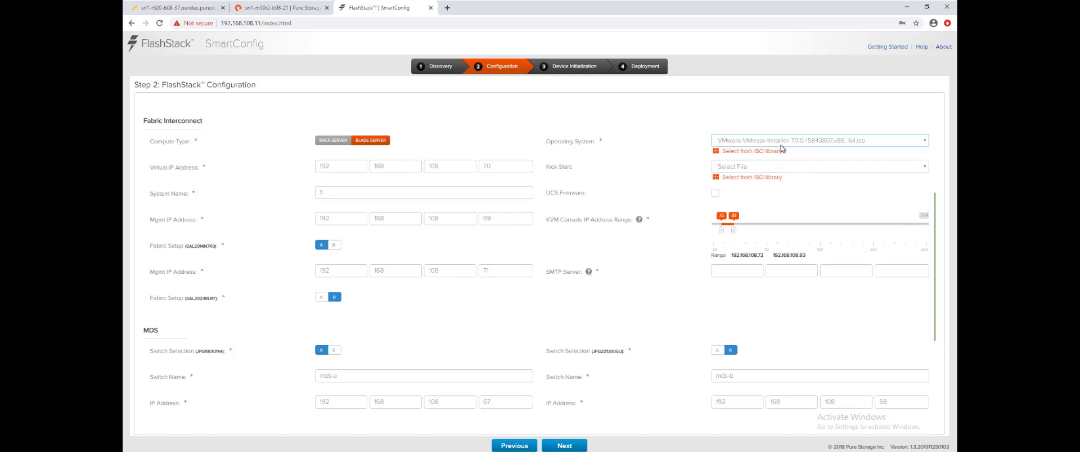
{"action": "left_click", "coordinate": [800, 167]}
{"action": "left_click", "coordinate": [760, 195]}
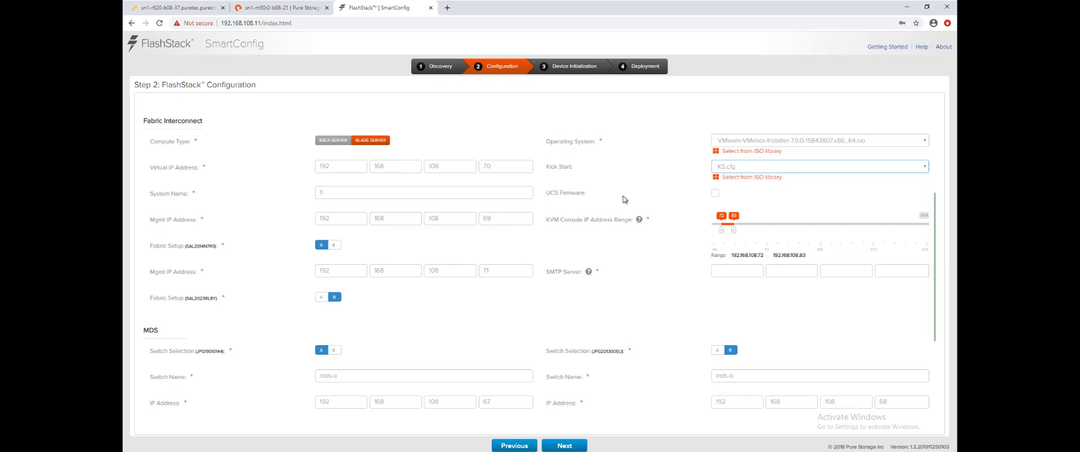
Set the SMTP server to 192.168.108.99.
{"action": "scroll", "coordinate": [669, 219], "scroll_direction": "down", "scroll_amount": 2}
{"action": "left_click", "coordinate": [730, 178]}
{"action": "type", "text": "19"}
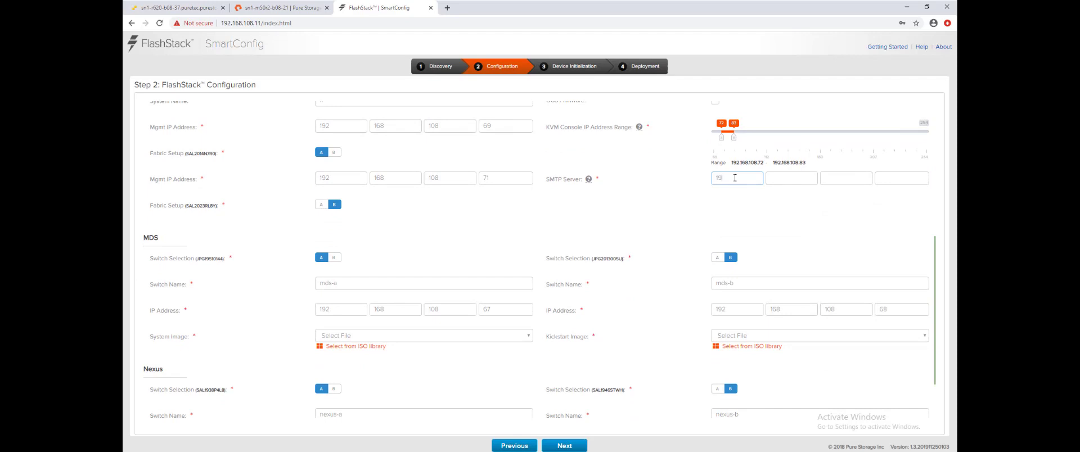
{"action": "type", "text": "21681089"}
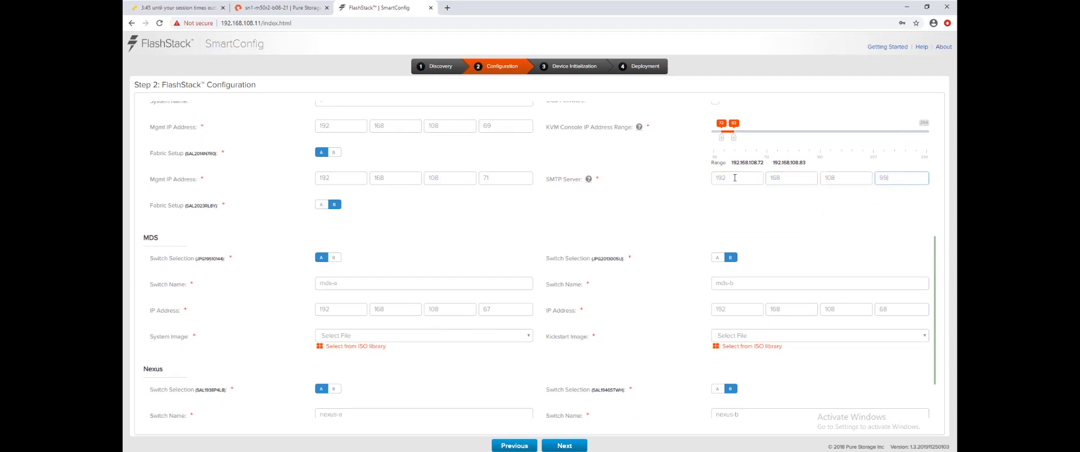
Select the 8.2.1 MDS system and kickstart images (m9100-s6ek9).
{"action": "left_click", "coordinate": [517, 342]}
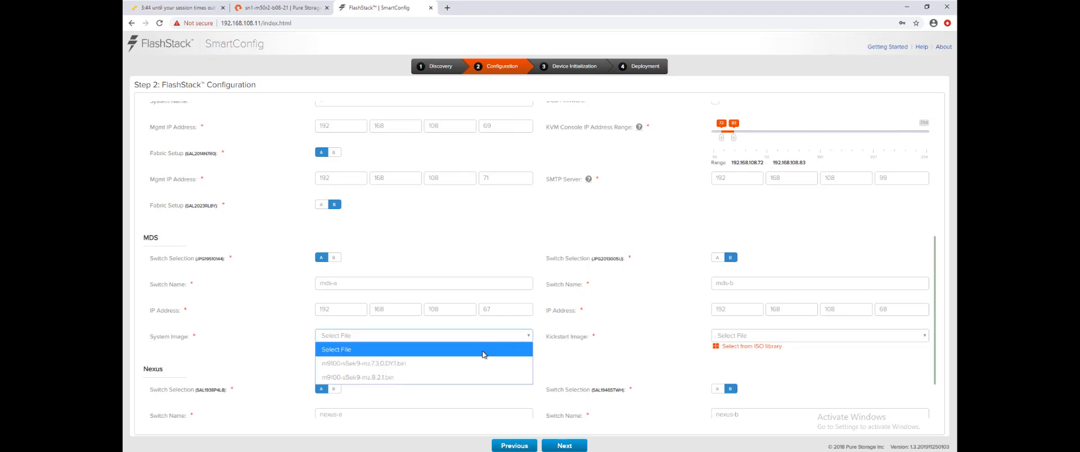
{"action": "left_click", "coordinate": [441, 379]}
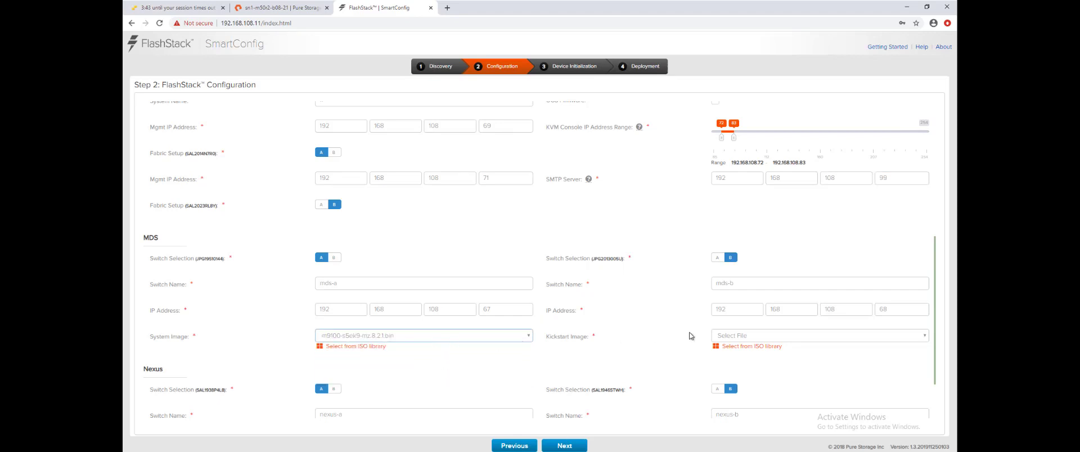
{"action": "left_click", "coordinate": [751, 337]}
{"action": "left_click", "coordinate": [756, 376]}
{"action": "scroll", "coordinate": [680, 338], "scroll_direction": "down", "scroll_amount": 1}
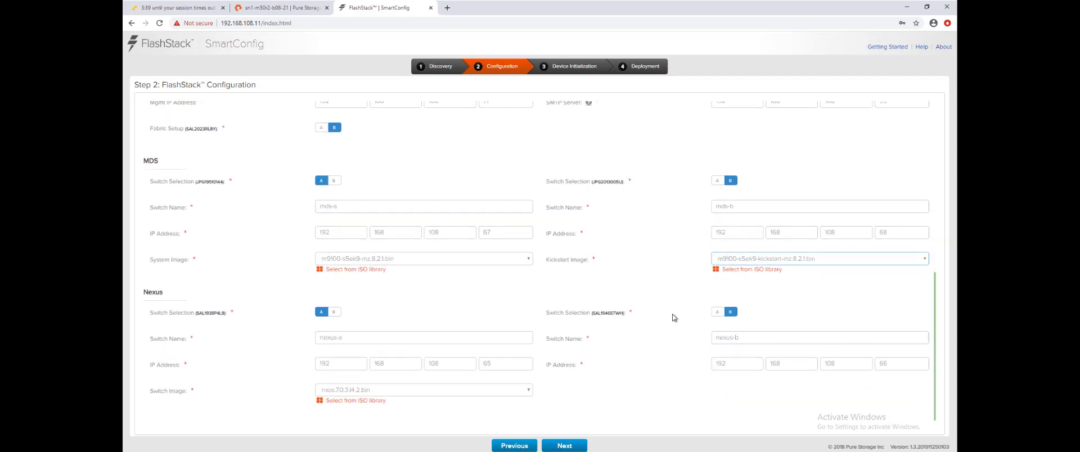
{"action": "scroll", "coordinate": [671, 315], "scroll_direction": "up", "scroll_amount": 1}
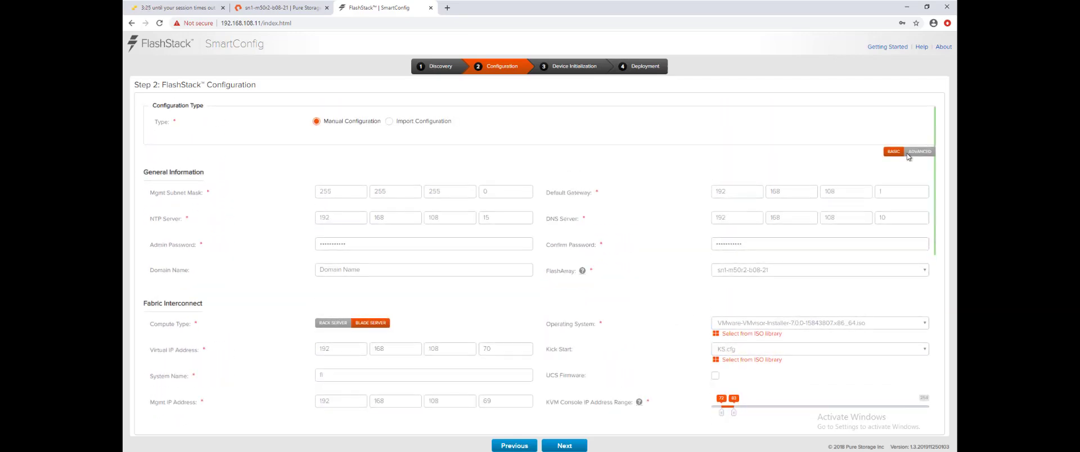
Edit the Application VLAN id under Advanced, then start Step 3 device initialization.
{"action": "left_click", "coordinate": [918, 151]}
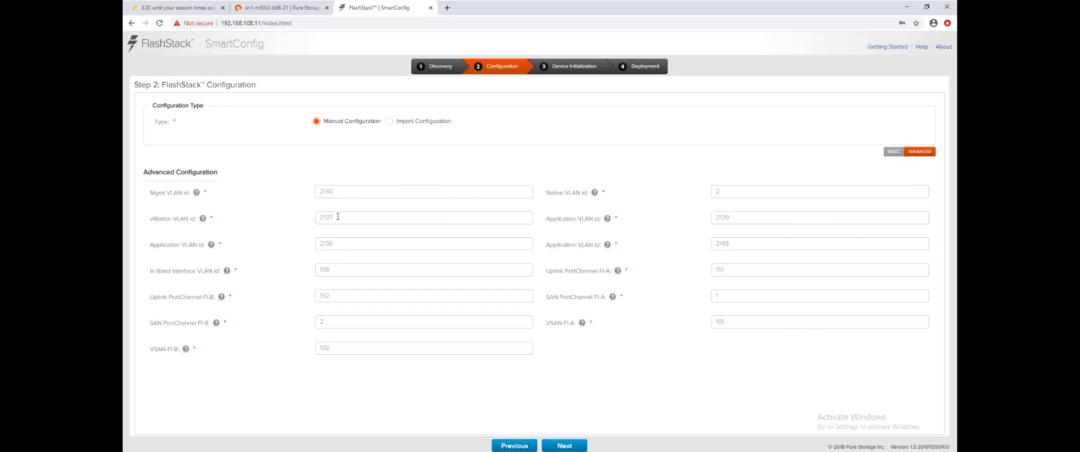
{"action": "left_click", "coordinate": [754, 217]}
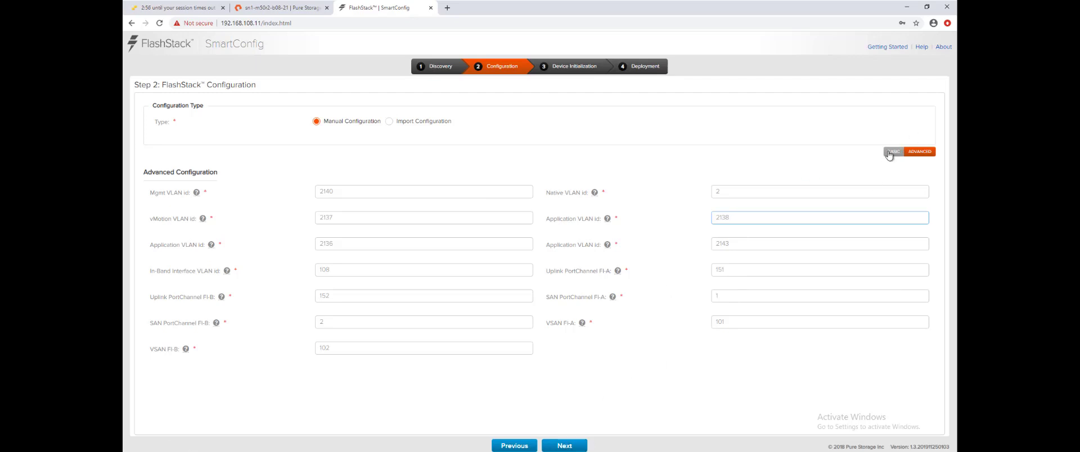
{"action": "left_click", "coordinate": [565, 444]}
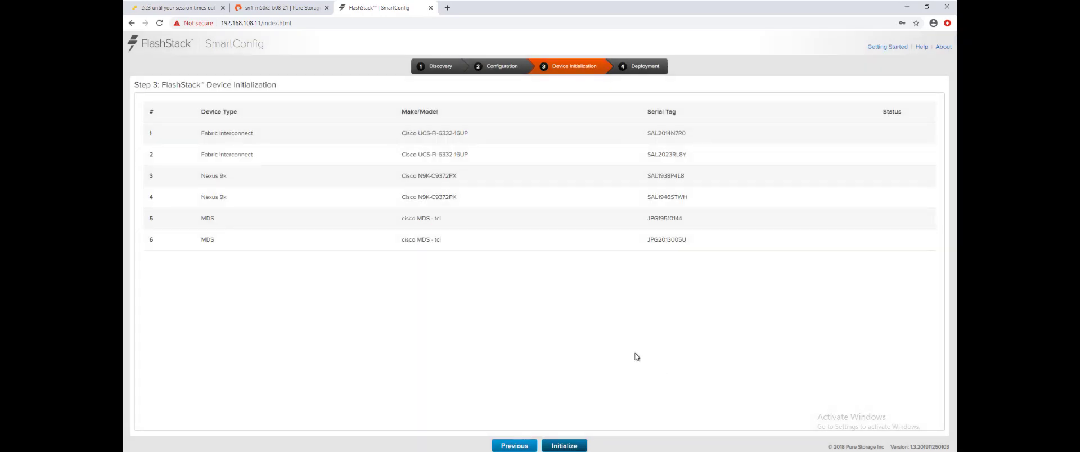
{"action": "left_click", "coordinate": [564, 445]}
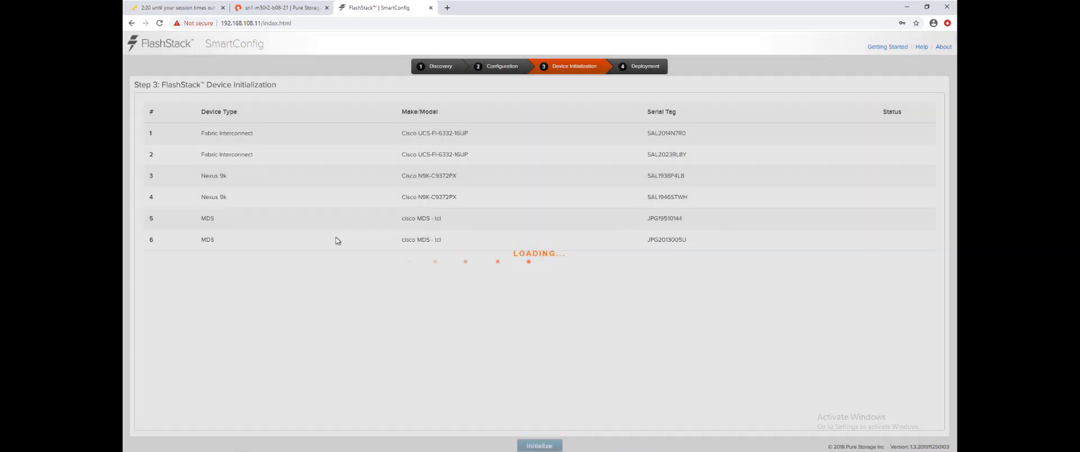